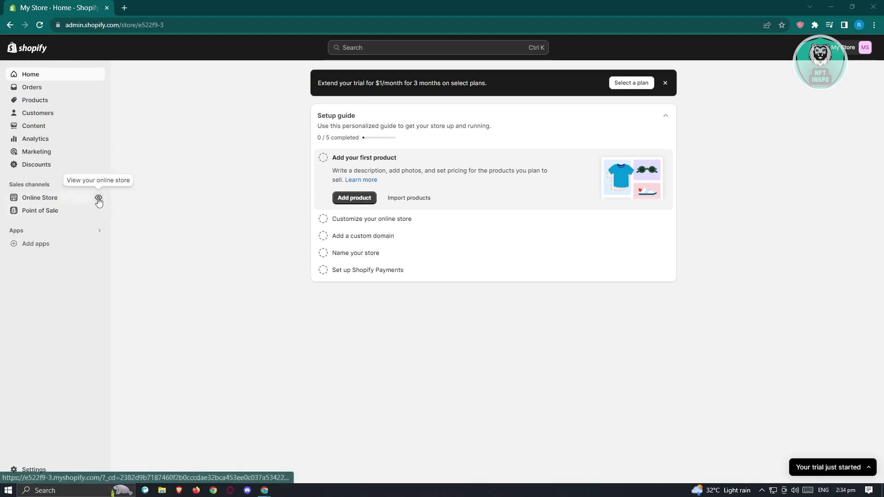
View the My Store storefront in a new browser tab from the Online Store sales channel
click(99, 199)
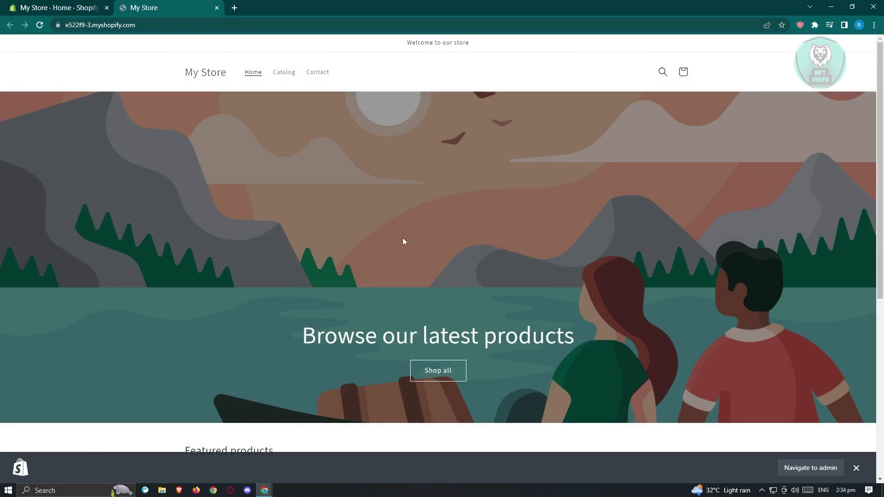
Return to the 'My Store · Home · Shopify' admin tab after reviewing the storefront
click(77, 5)
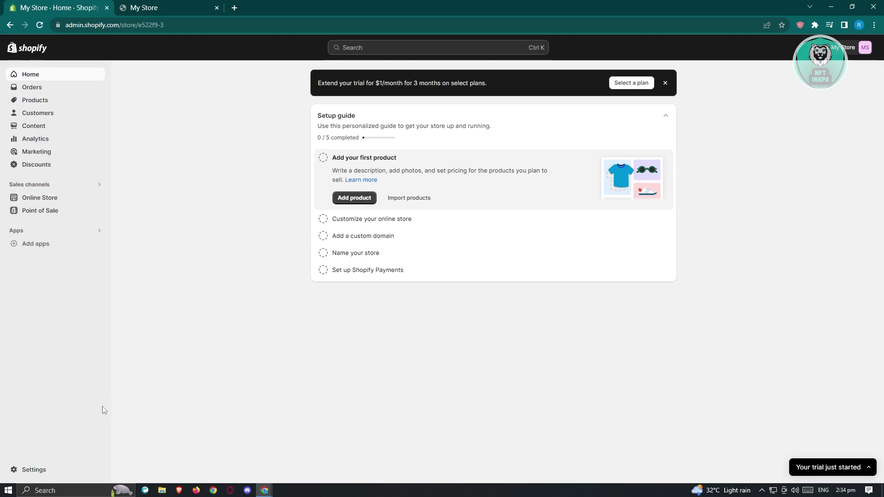
Launch the Shopify App Store in a new tab from Settings > Apps and sales channels
click(35, 472)
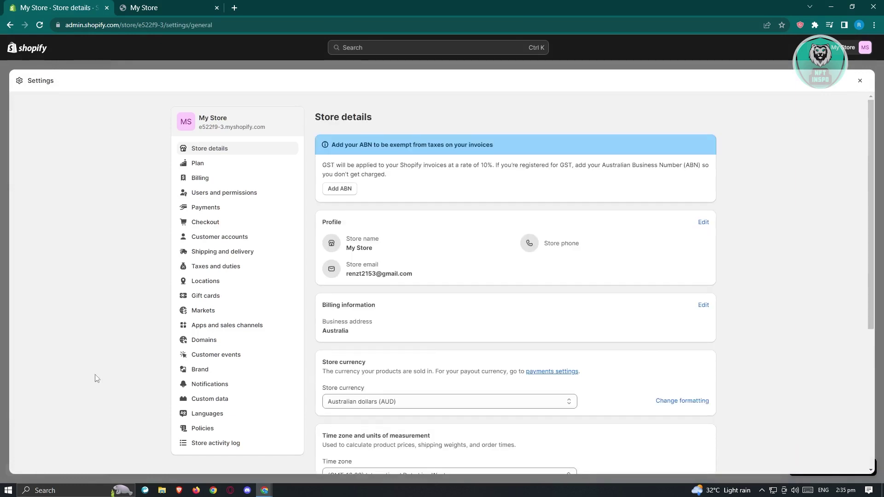
click(227, 330)
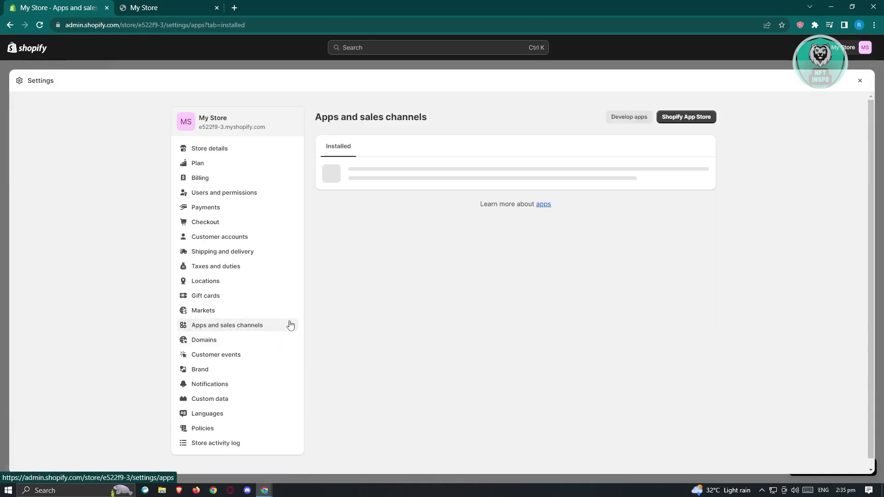
click(697, 121)
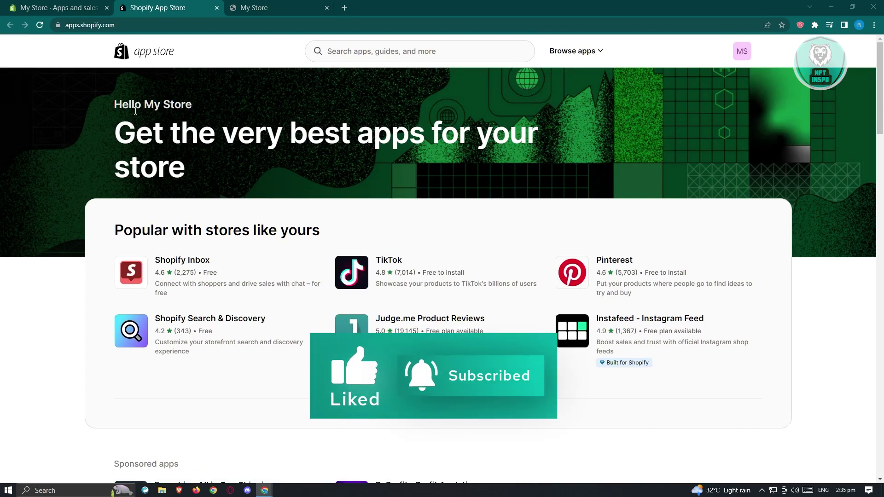
Search the App Store for 'pagefly' and open the PageFly Landing Page Builder listing
click(422, 48)
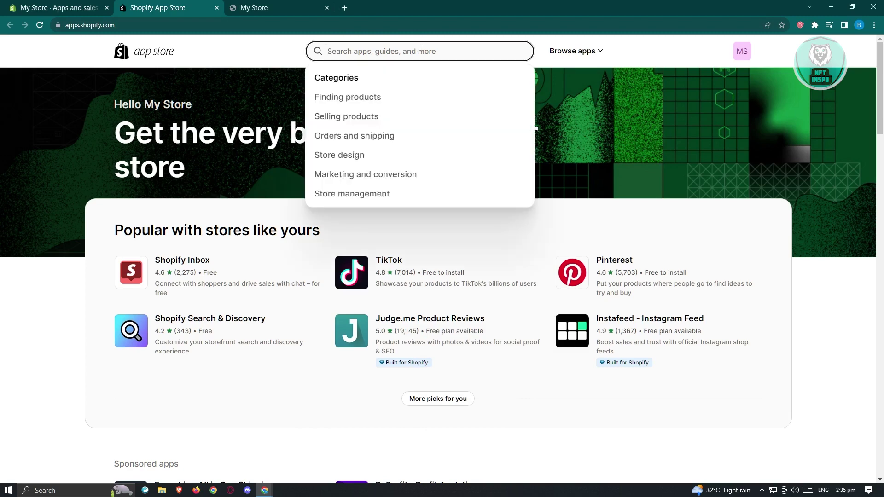
text(pagefly)
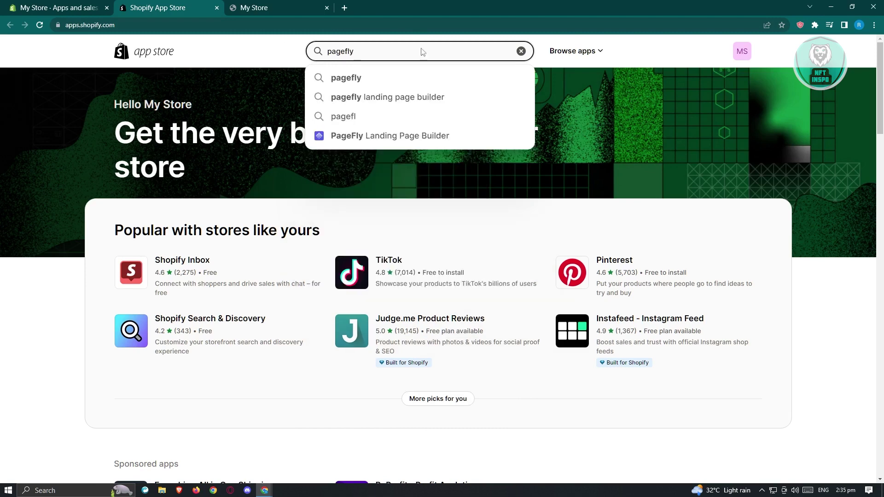
key(Return)
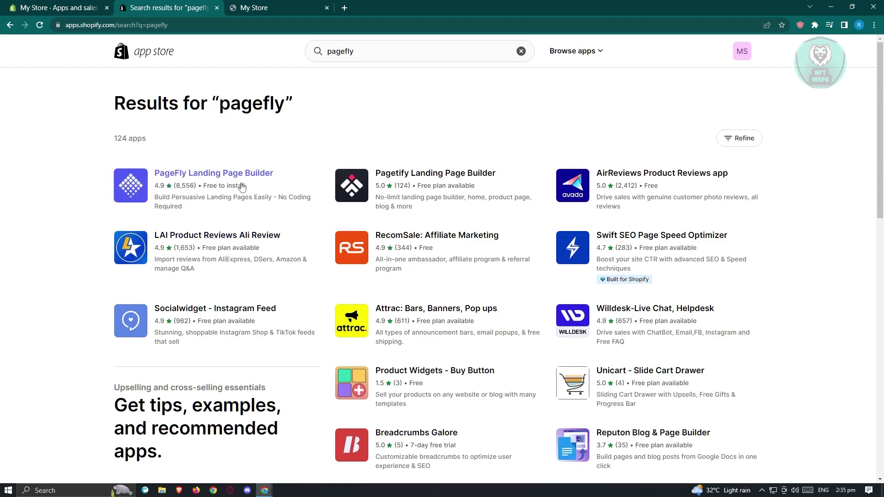
click(198, 179)
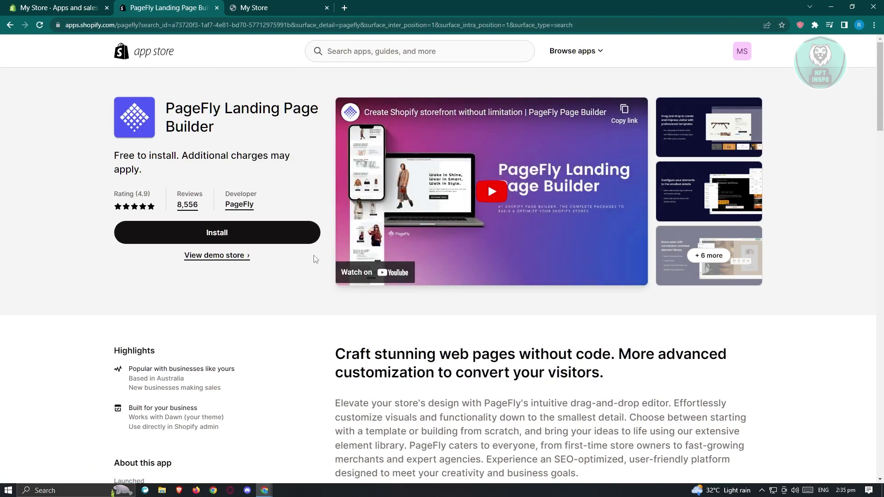
Install PageFly Page Builder on My Store and approve the requested store and customer access
click(275, 241)
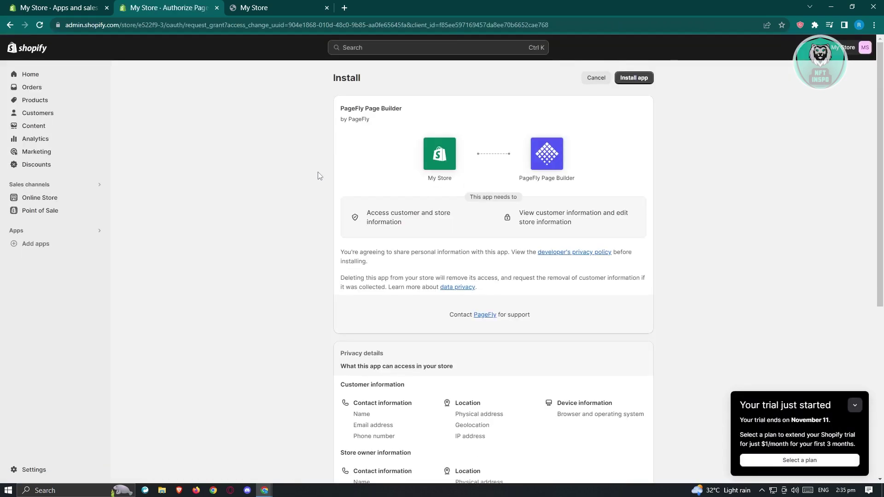
click(641, 80)
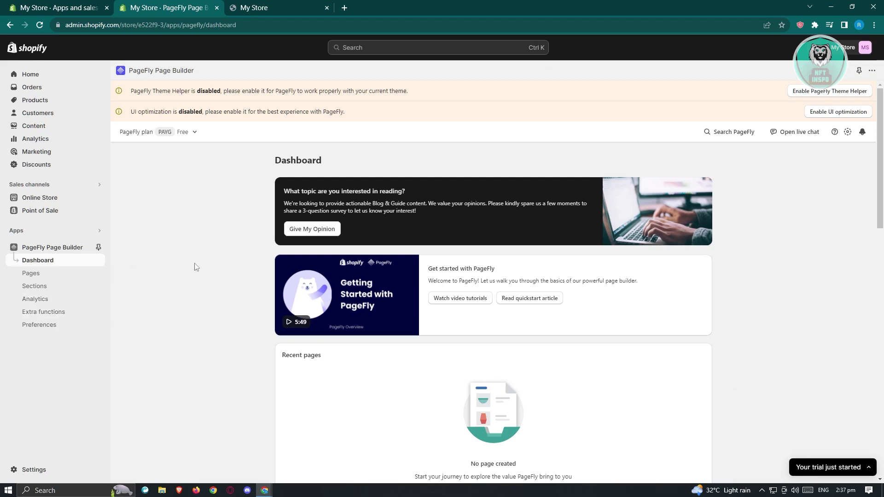
Show the Create from template page types on the PageFly dashboard: Regular, Home, Product and others
scroll(215, 271, down, 4)
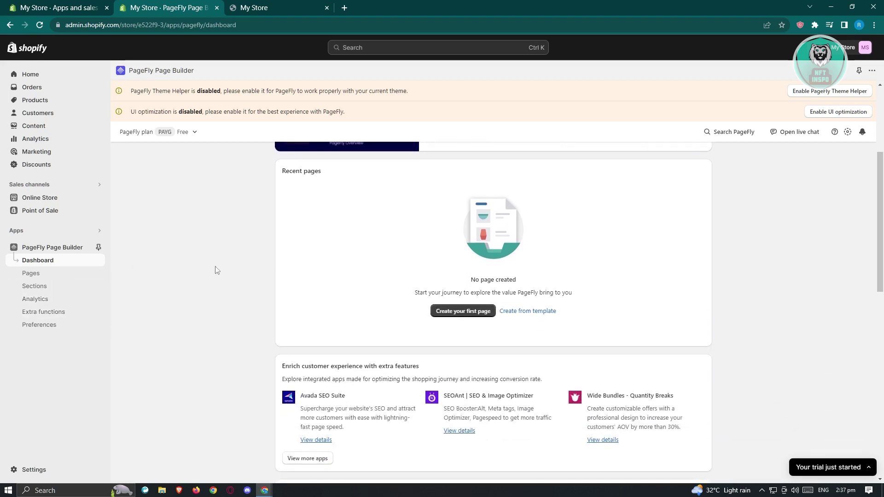
click(469, 316)
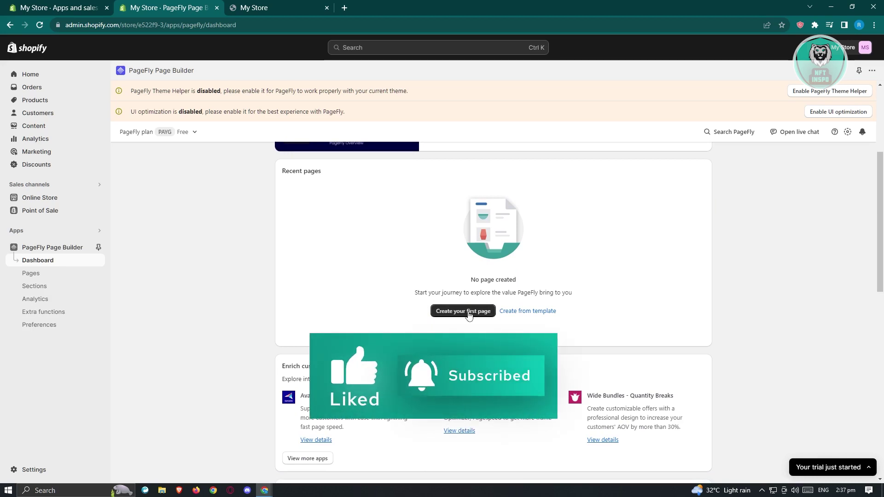
click(527, 314)
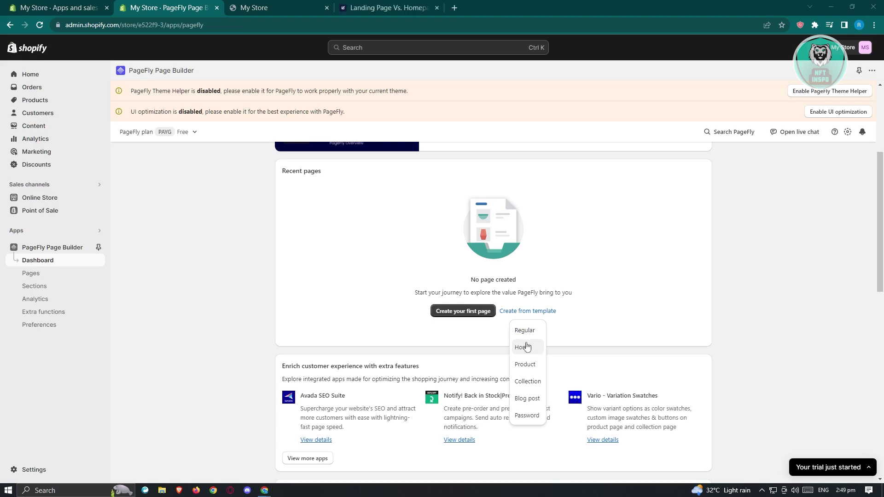
Pick the Regular page type and scroll the 128-template gallery down to Pet Corner
click(524, 331)
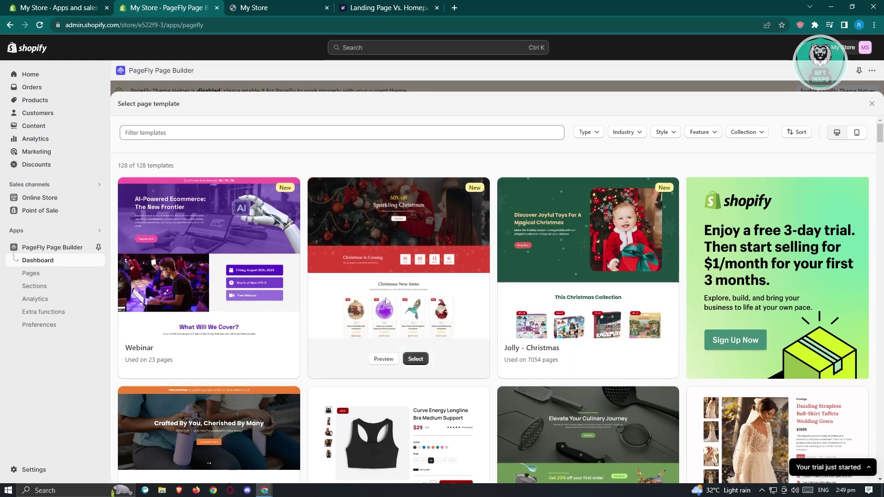
mouse_move(606, 293)
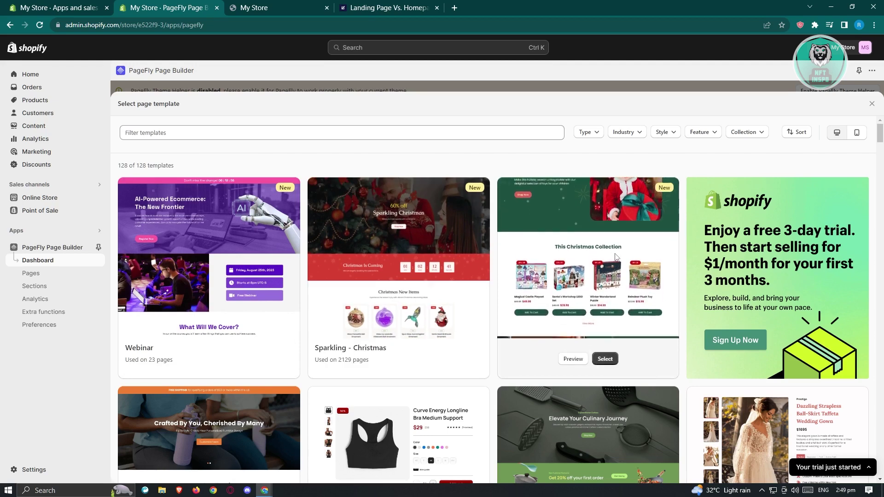
scroll(612, 281, down, 3)
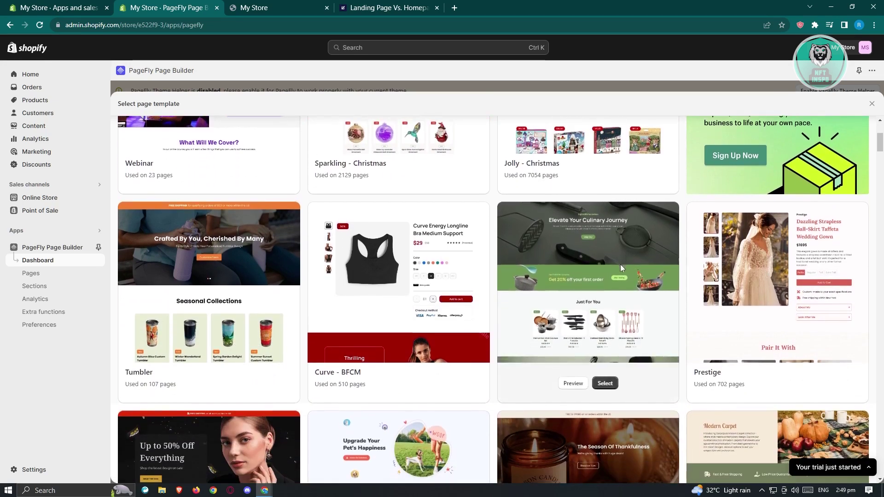
scroll(620, 264, down, 3)
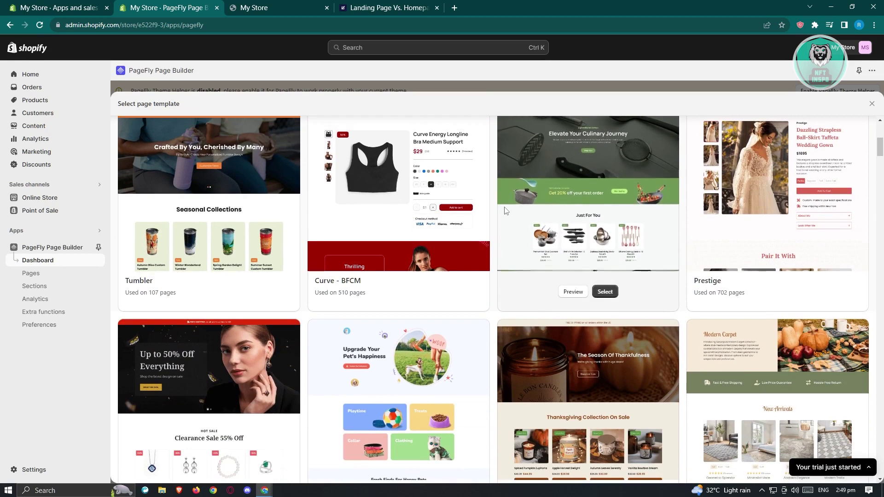
mouse_move(448, 308)
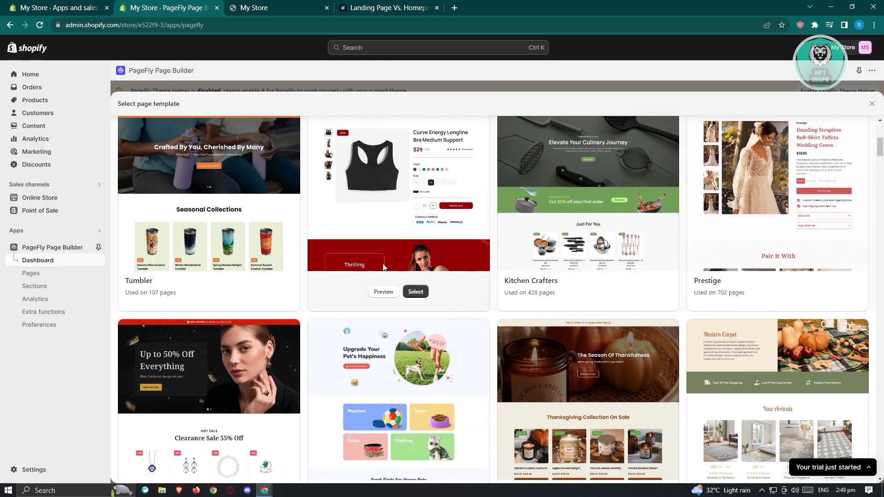
scroll(442, 283, down, 3)
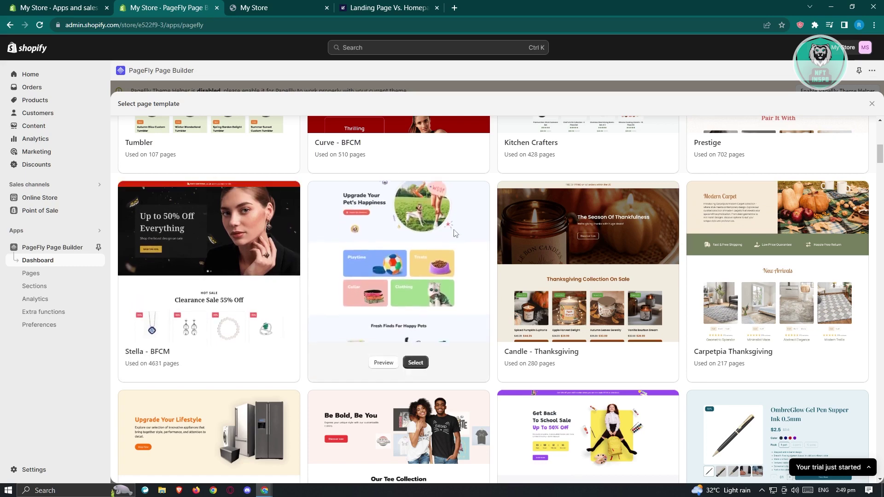
Start a page from the Pet Corner template and view its Playtime, Treats, Collar and Clothing cards
click(416, 364)
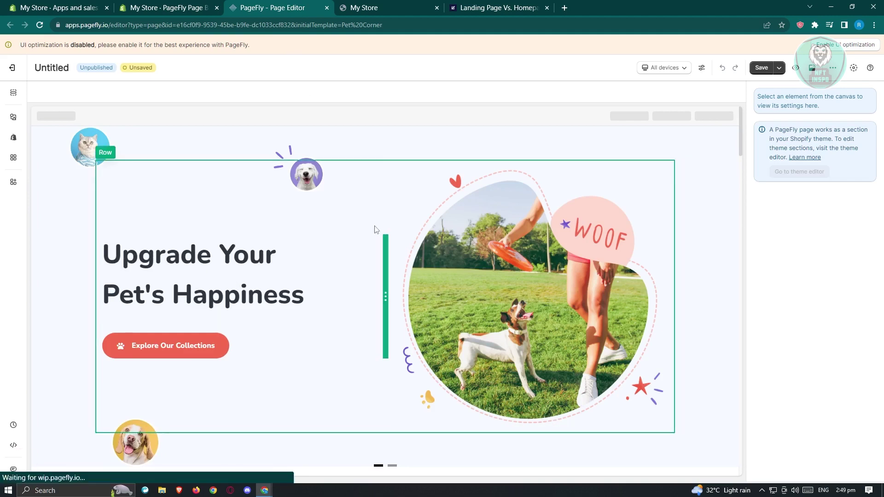
scroll(456, 232, down, 4)
scroll(461, 233, down, 5)
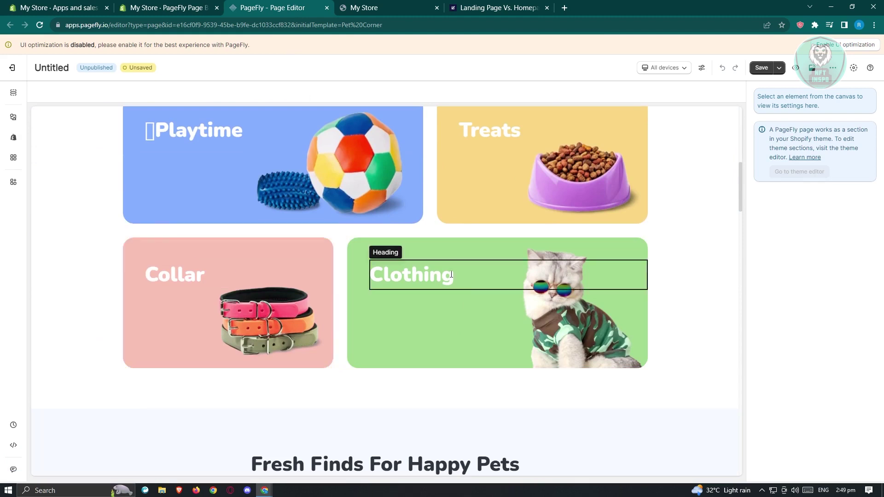
scroll(214, 322, up, 2)
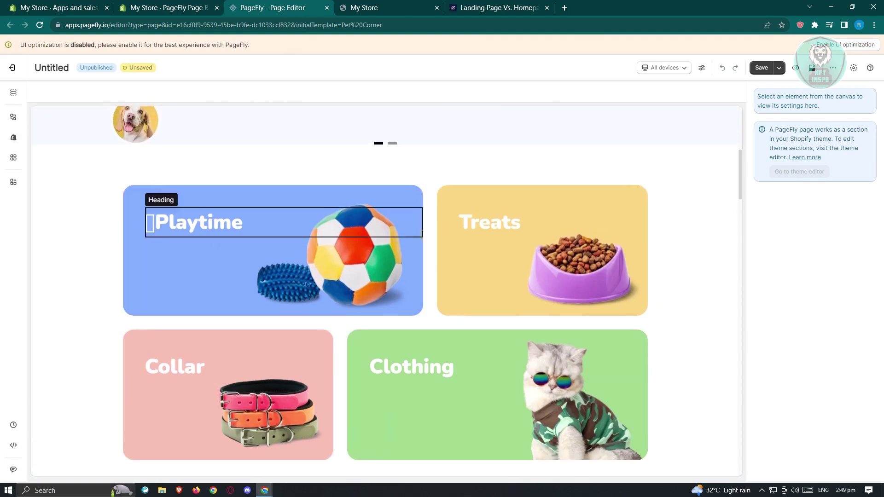
Delete 'time' from the blue card's Playtime heading, leaving 'Play', and reselect its column
click(412, 194)
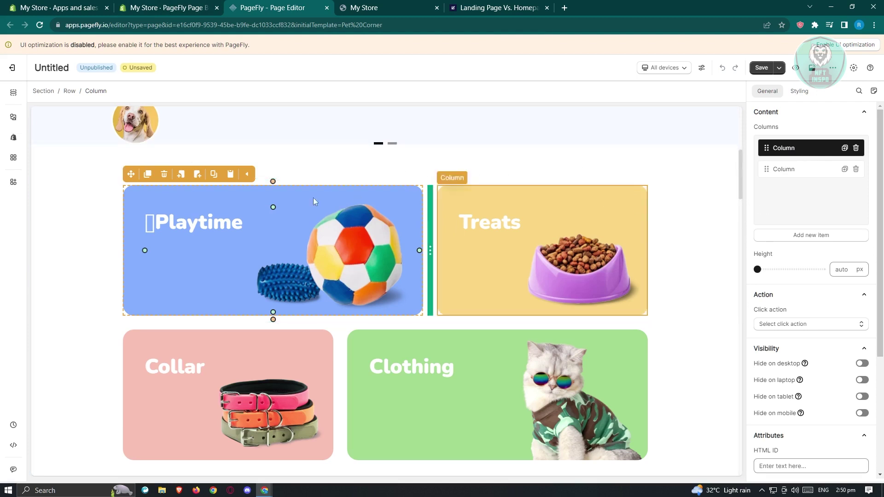
click(194, 226)
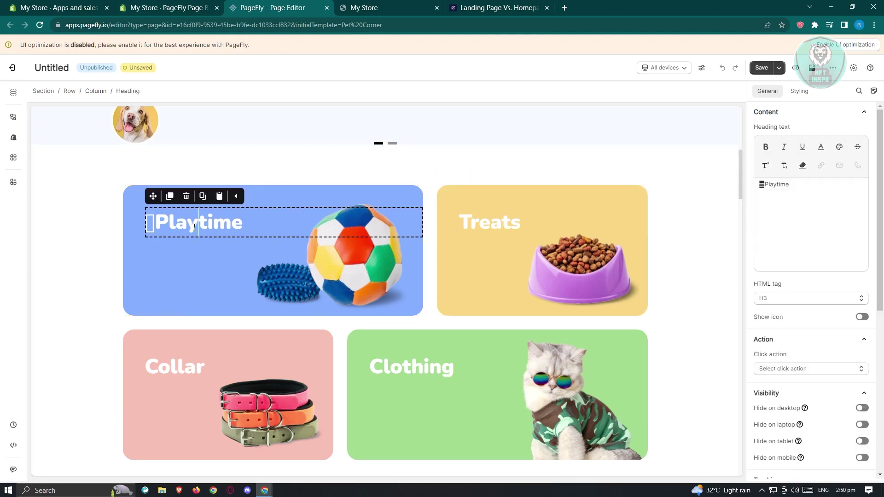
drag(242, 223, 201, 220)
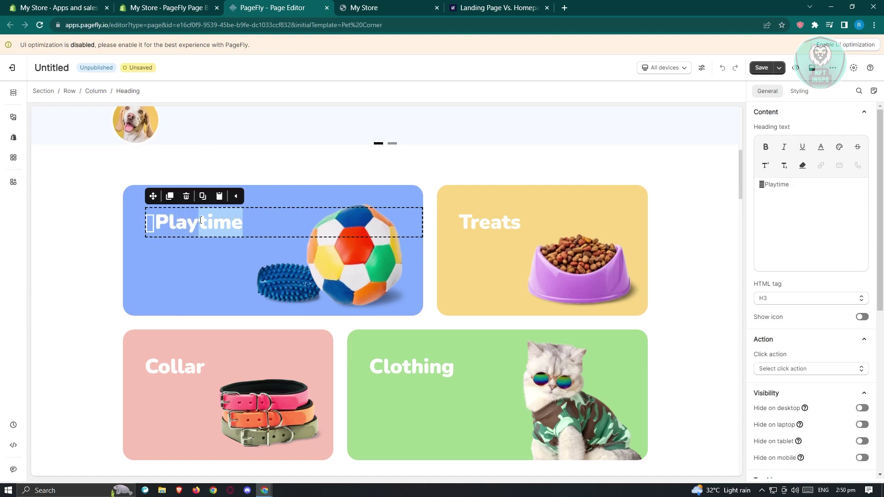
key(BackSpace)
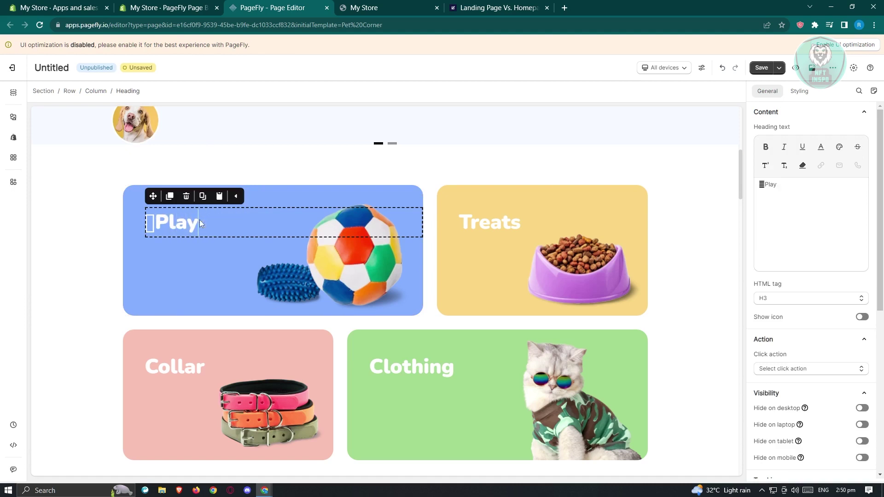
click(91, 288)
click(390, 189)
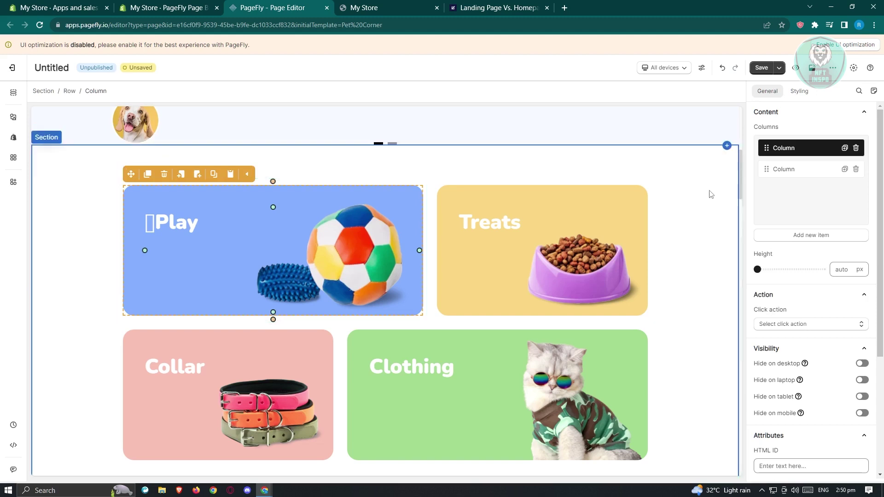
scroll(831, 180, down, 1)
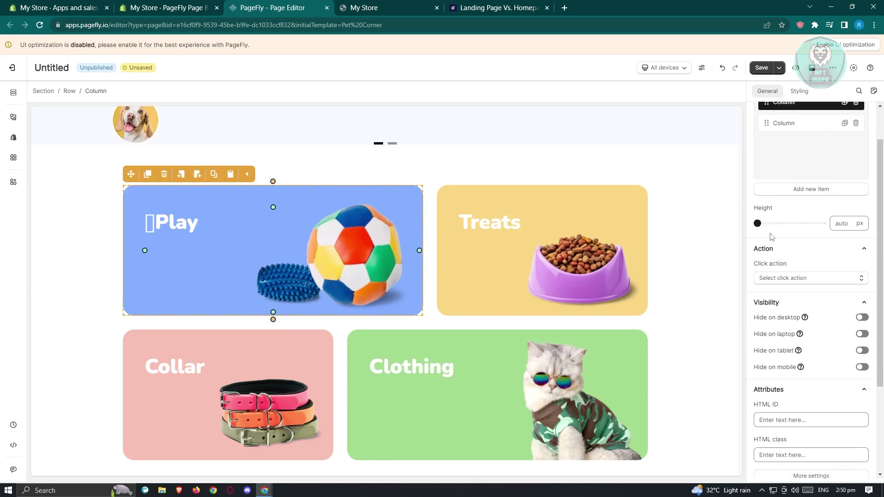
scroll(802, 228, down, 1)
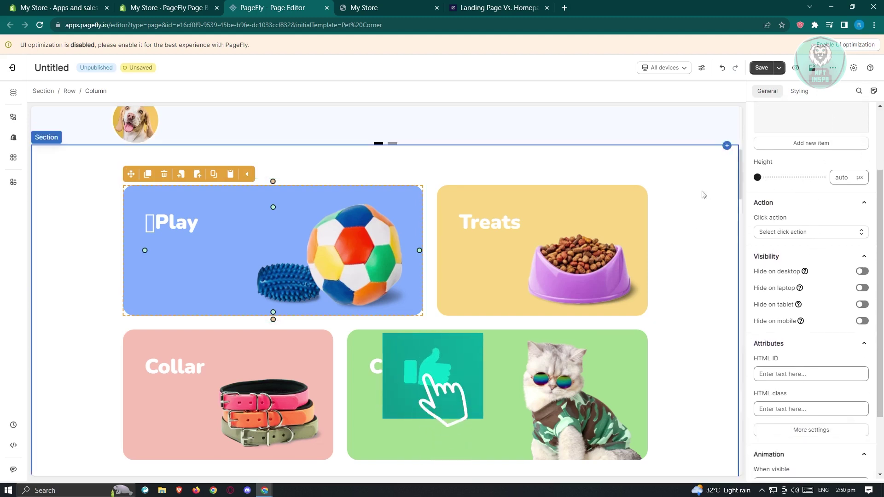
click(843, 233)
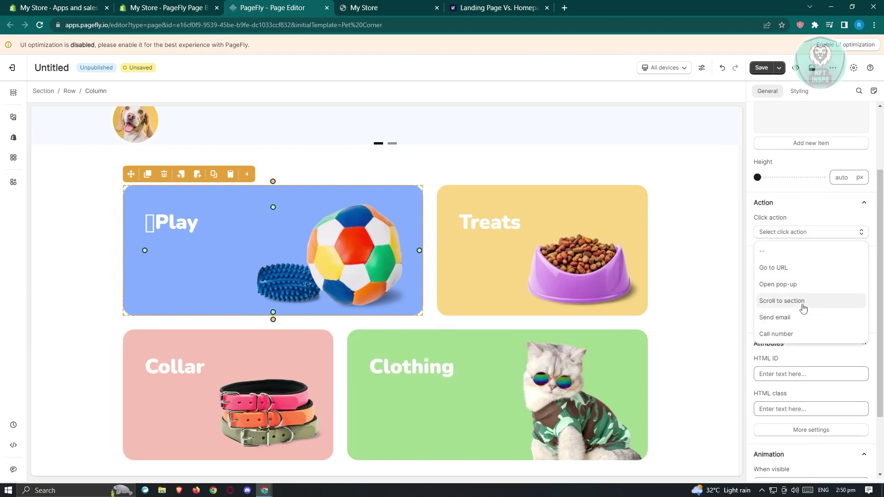
click(815, 205)
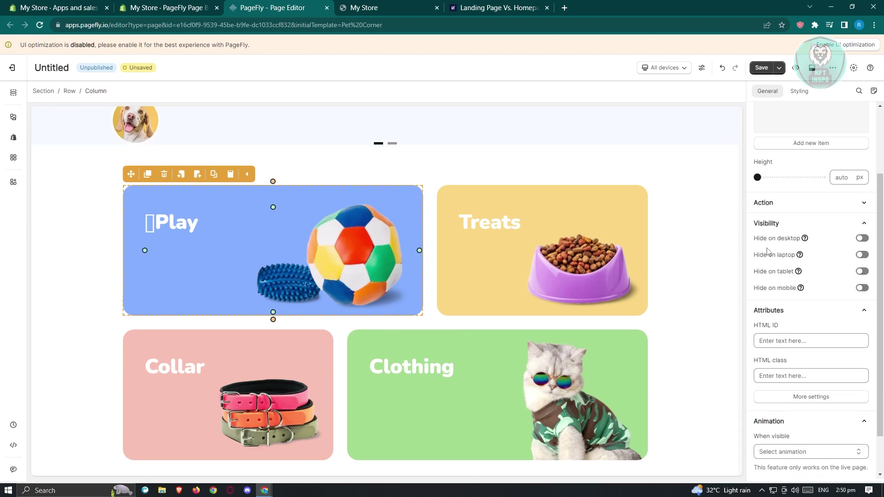
click(862, 239)
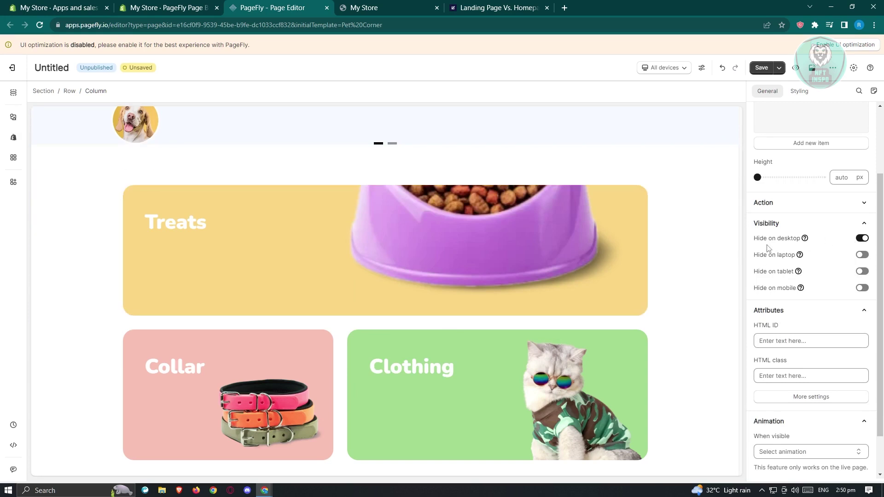
click(862, 239)
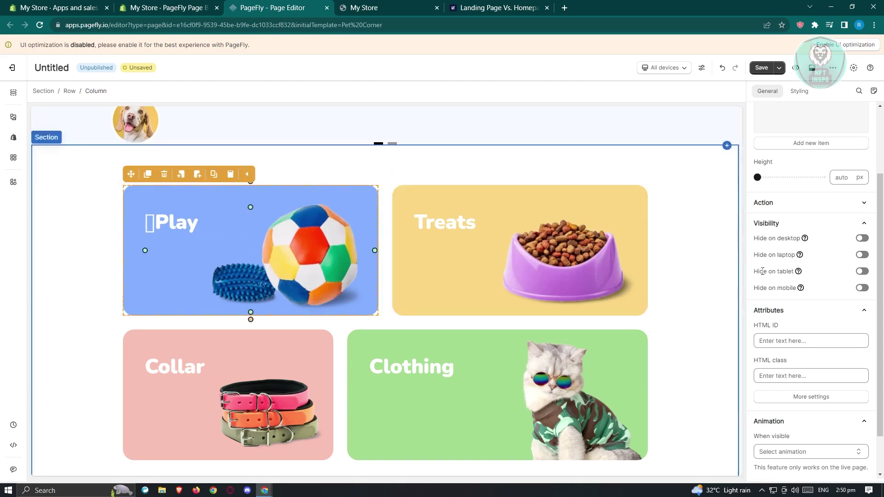
click(861, 239)
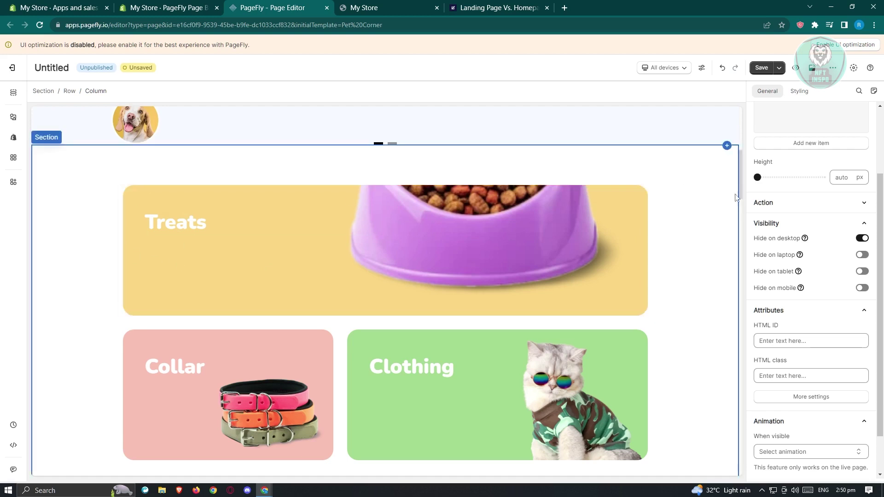
click(860, 239)
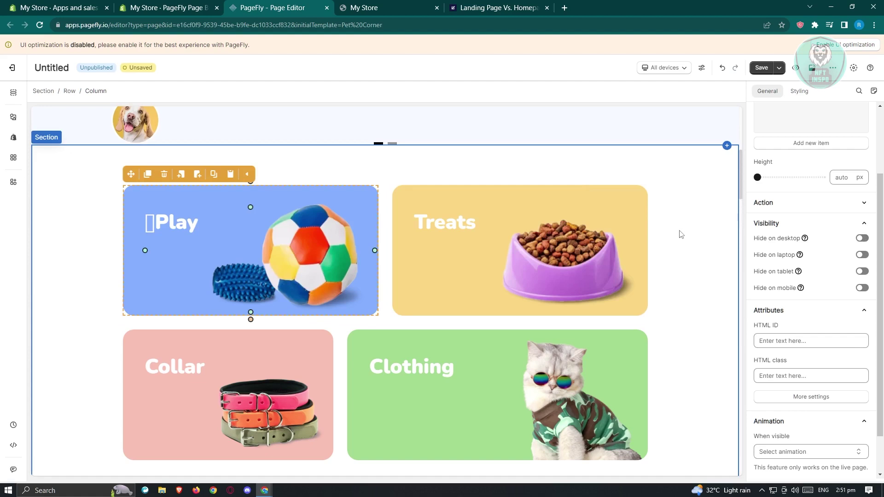
scroll(683, 245, up, 7)
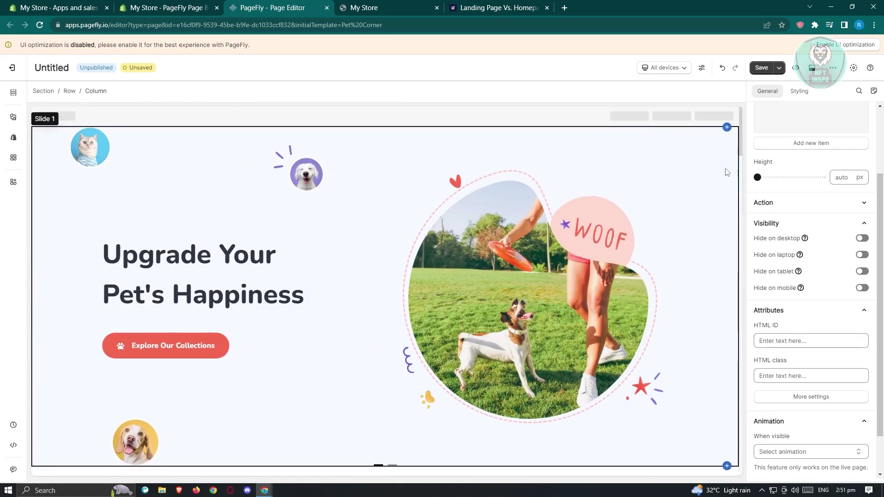
Save the page under the name TEST, then close the My Store storefront tab
click(762, 70)
drag(343, 262, 278, 261)
text(TEST)
click(565, 293)
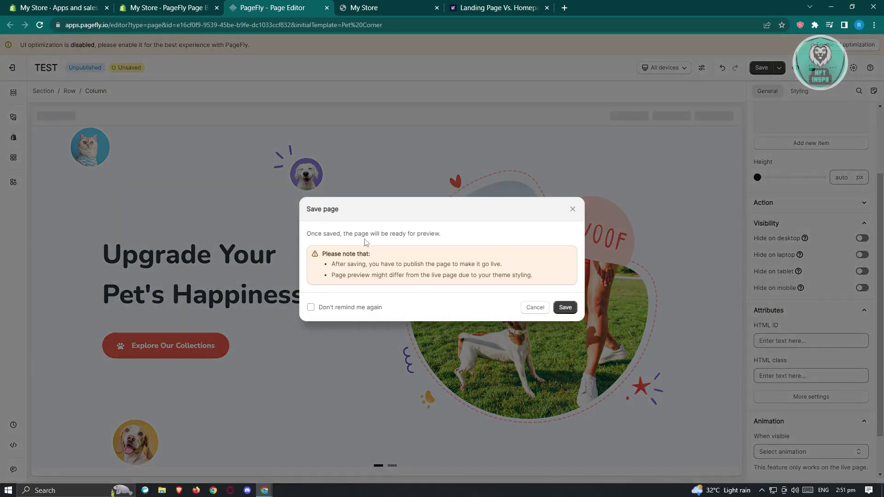
click(564, 307)
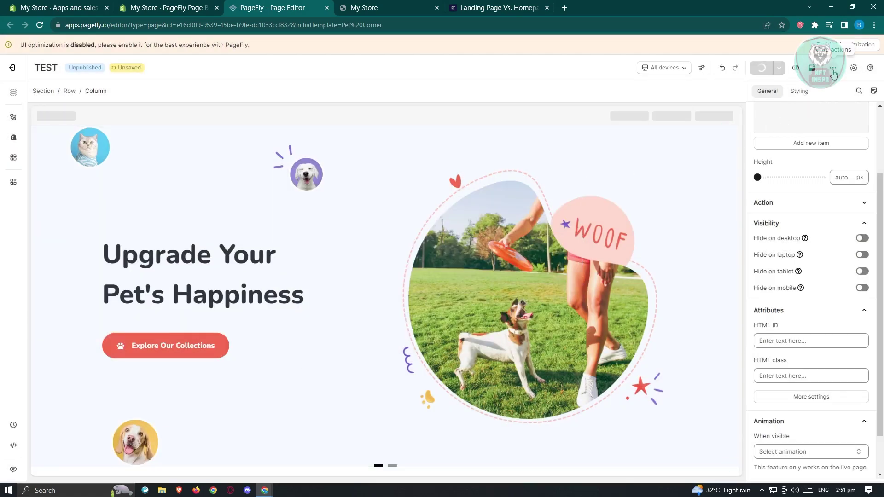
click(833, 70)
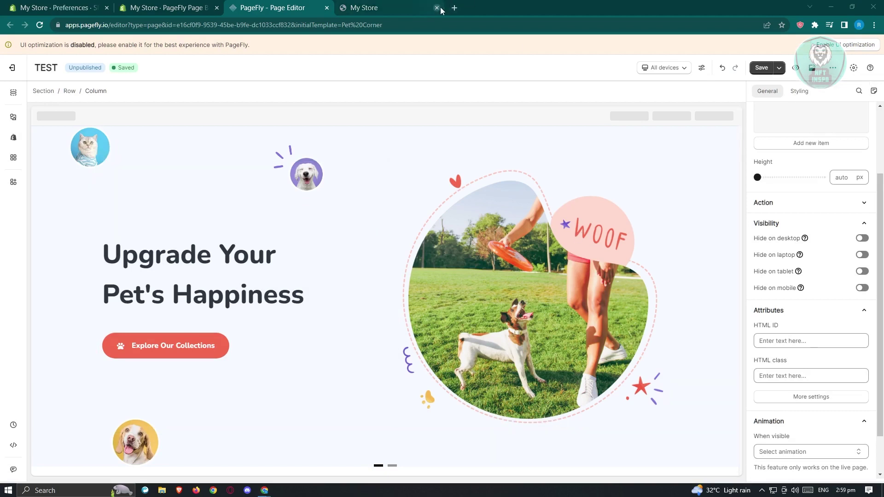
click(437, 7)
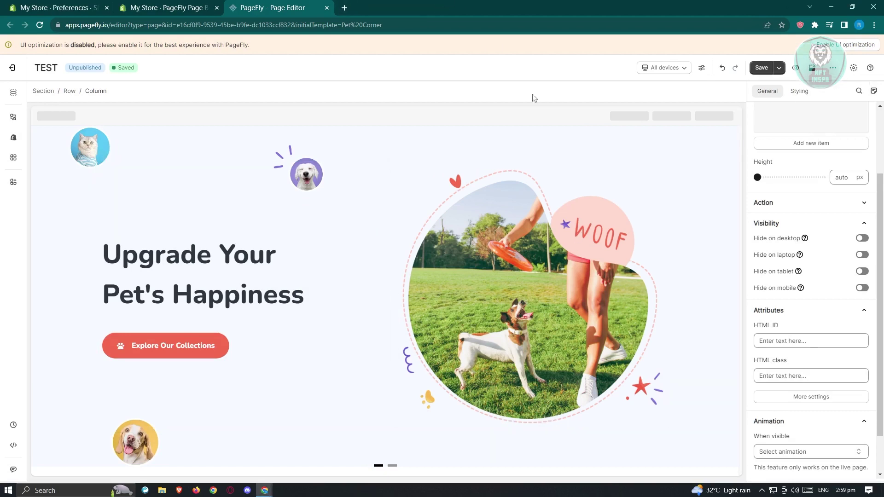
Save and publish the TEST page at /pages/test, accepting the free publishable slot
click(781, 70)
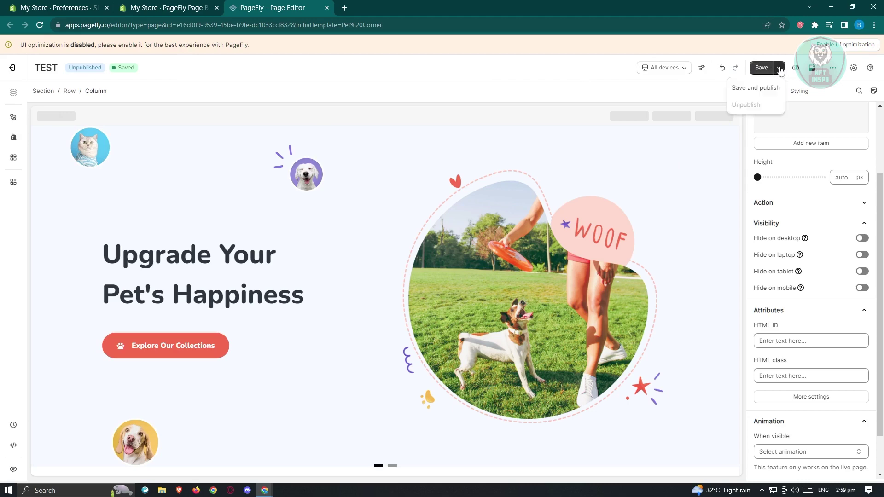
click(765, 88)
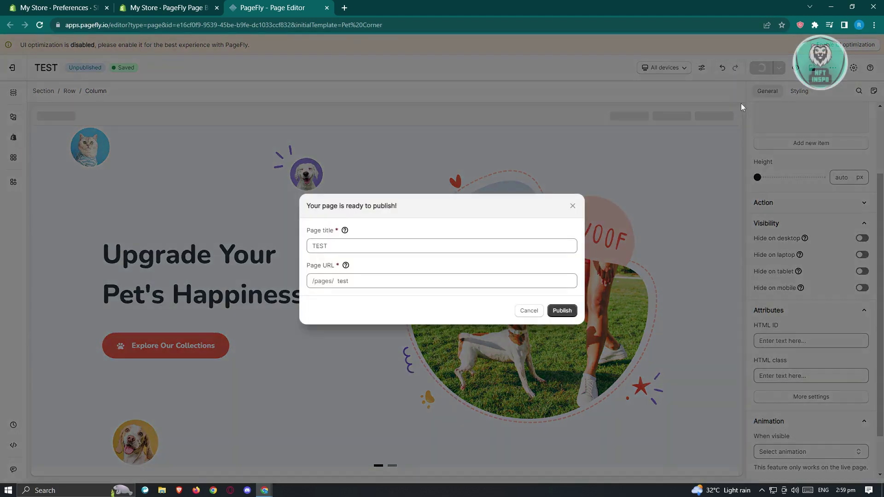
click(338, 247)
click(378, 280)
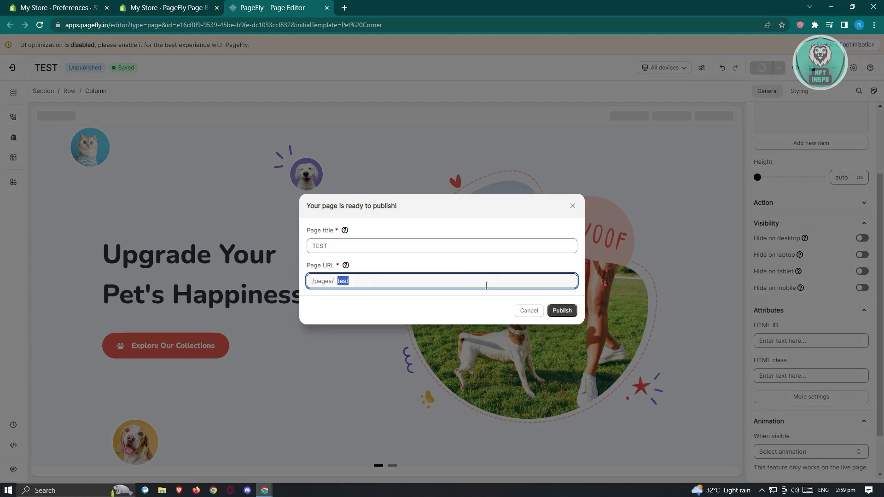
click(563, 312)
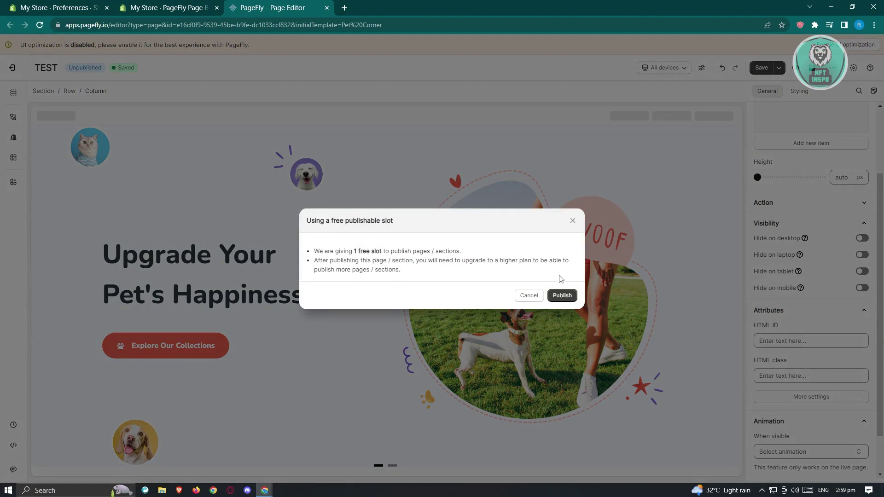
click(564, 297)
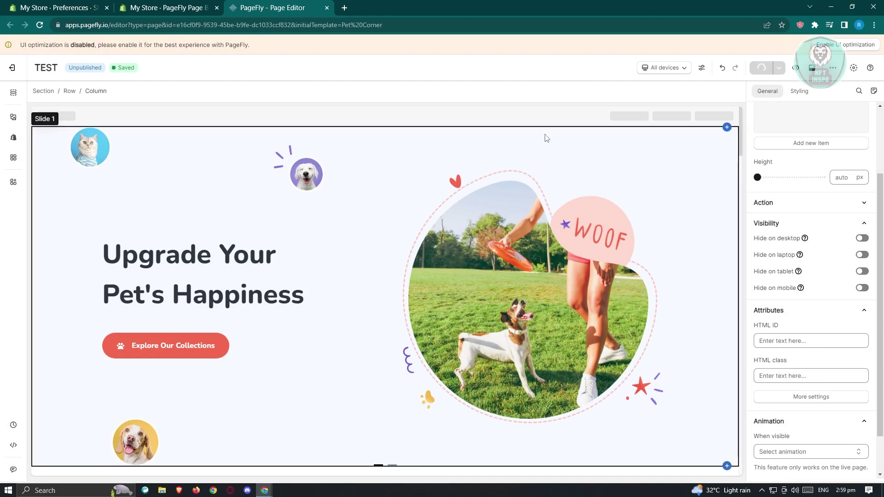
Preview the TEST page on the storefront in the new My Store tab
click(796, 69)
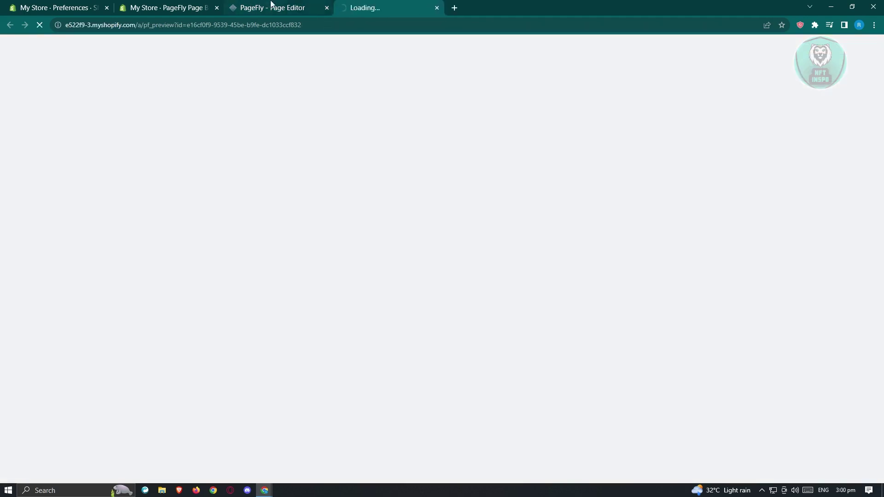
click(254, 5)
click(390, 5)
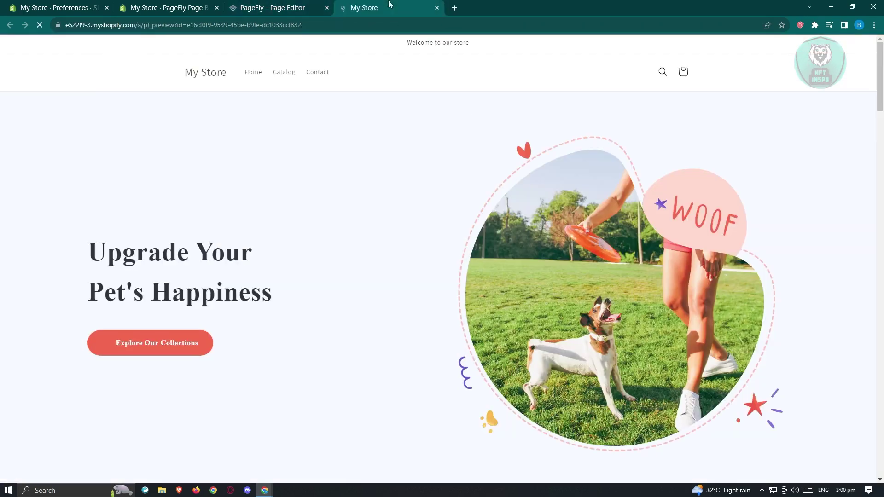